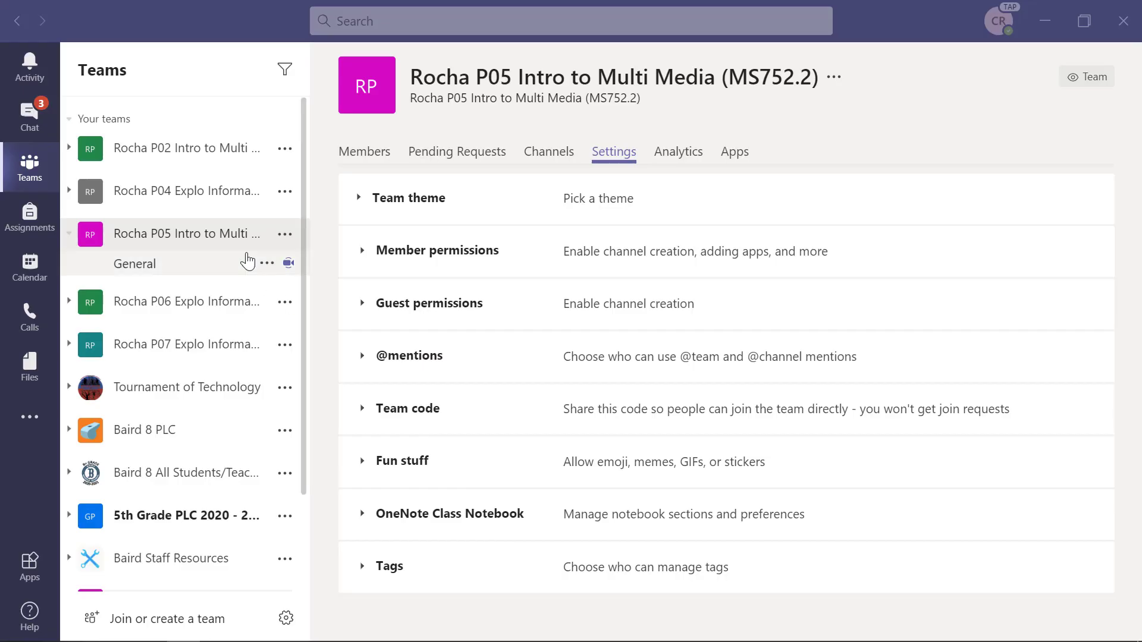
Open the management page of the P05 Intro to Multi Media (MS752.2) team and look through its members and guests.
{"action": "left_click", "coordinate": [284, 236]}
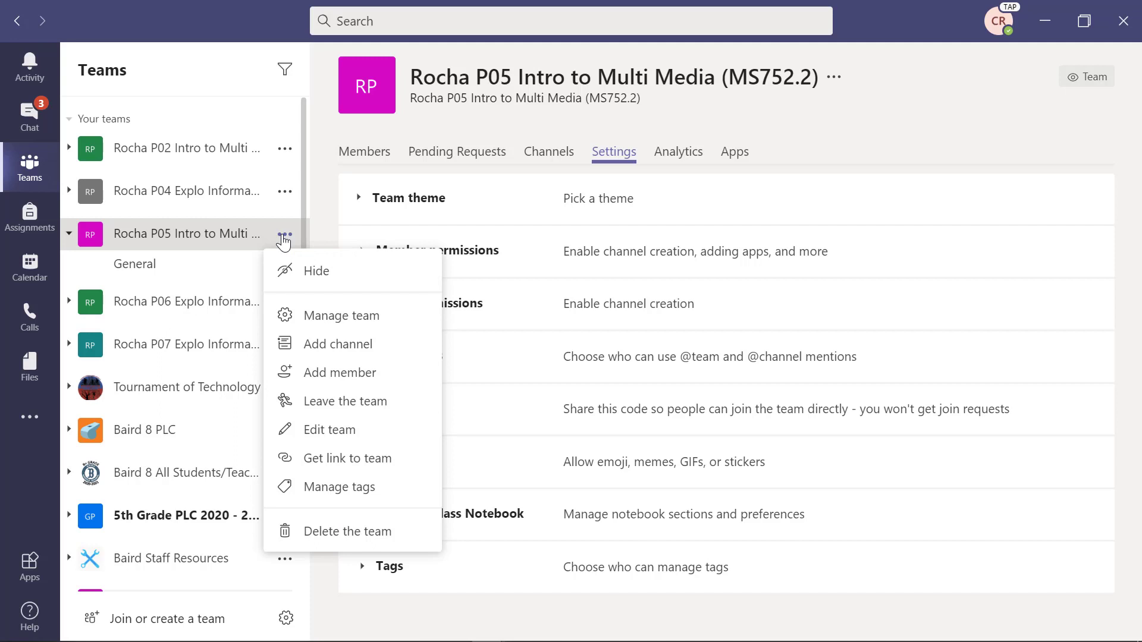
{"action": "left_click", "coordinate": [344, 327]}
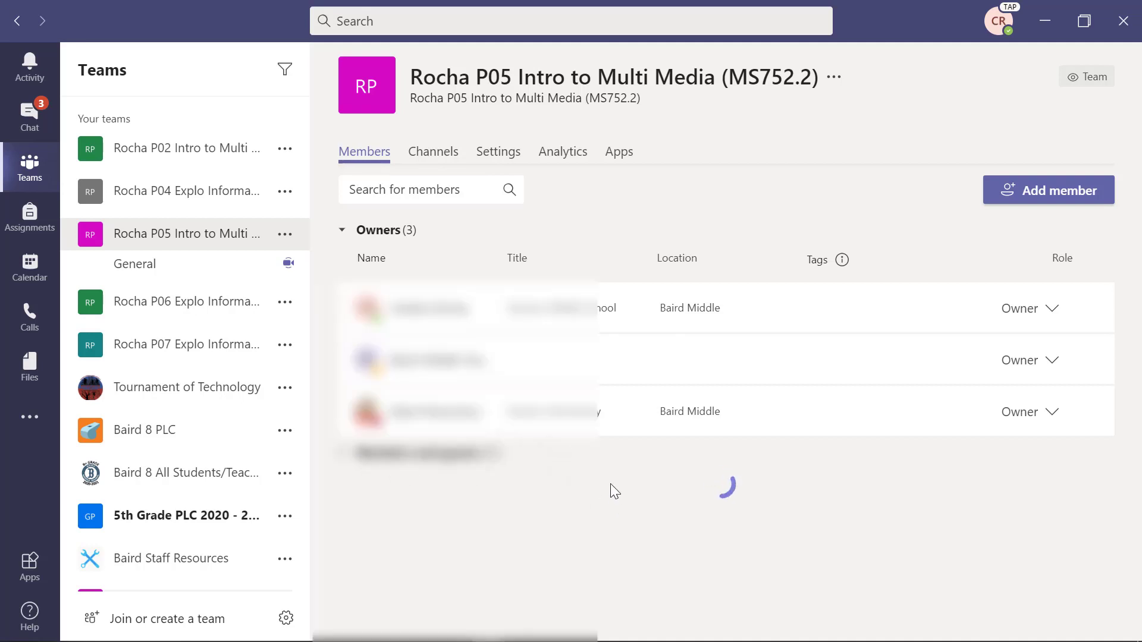
{"action": "scroll", "coordinate": [612, 485], "scroll_direction": "down", "scroll_amount": 3}
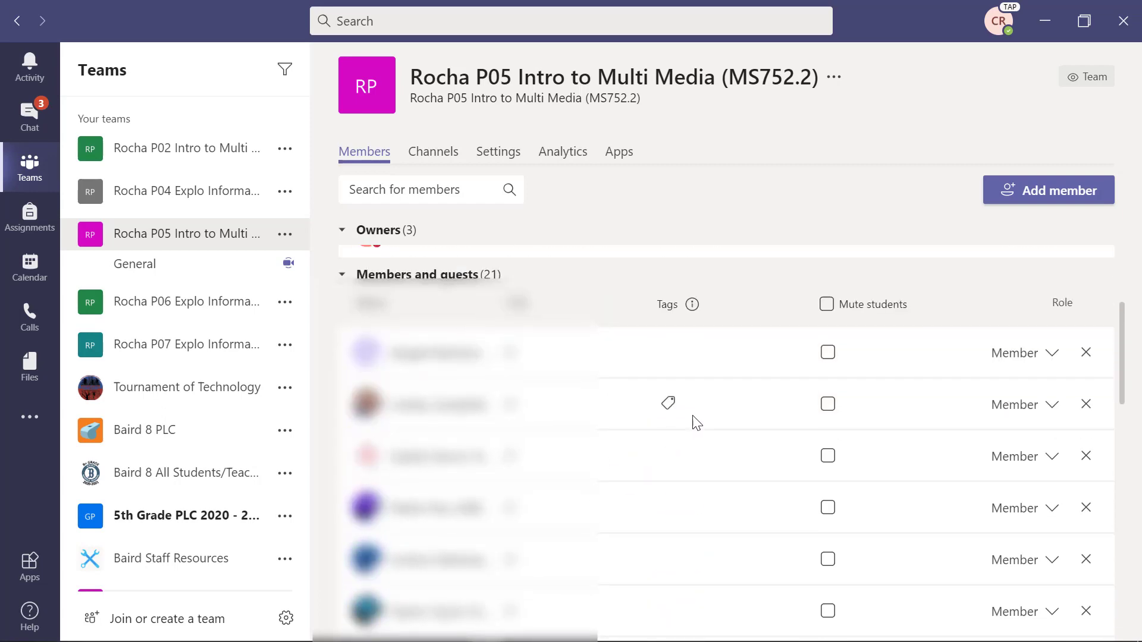
{"action": "scroll", "coordinate": [697, 422], "scroll_direction": "up", "scroll_amount": 2}
Arrange the General meeting window and the team's member list side by side, hiding and reopening the meeting chat.
{"action": "key", "text": "super+Left"}
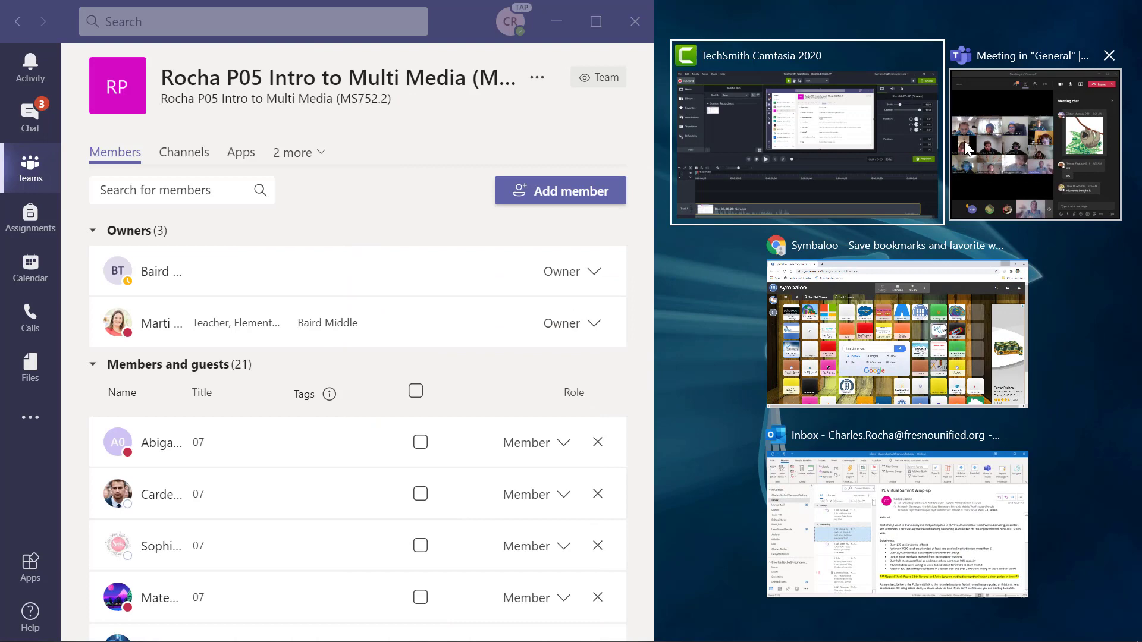
{"action": "left_click", "coordinate": [966, 145]}
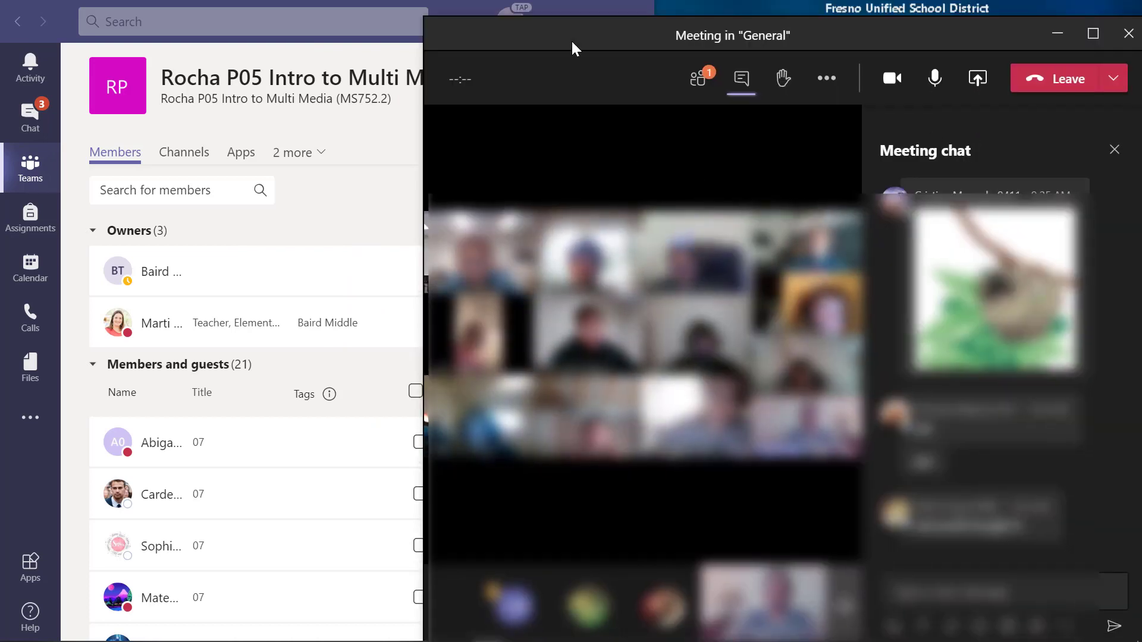
{"action": "left_click_drag", "start_coordinate": [570, 38], "coordinate": [806, 24]}
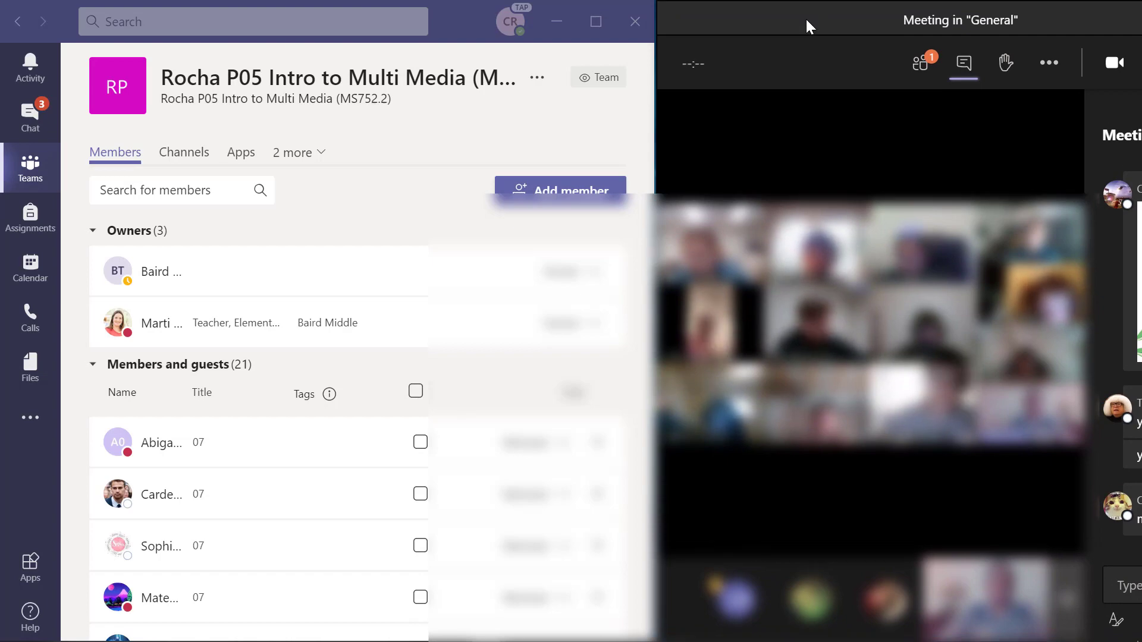
{"action": "left_click_drag", "start_coordinate": [806, 17], "coordinate": [239, 59]}
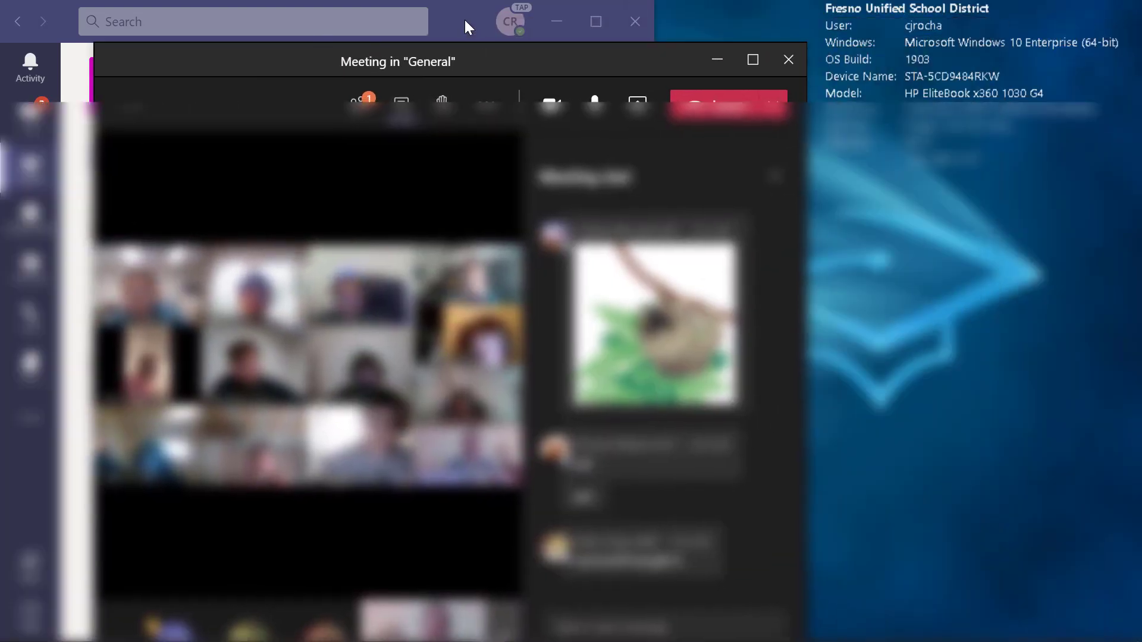
{"action": "left_click_drag", "start_coordinate": [465, 20], "coordinate": [1128, 26]}
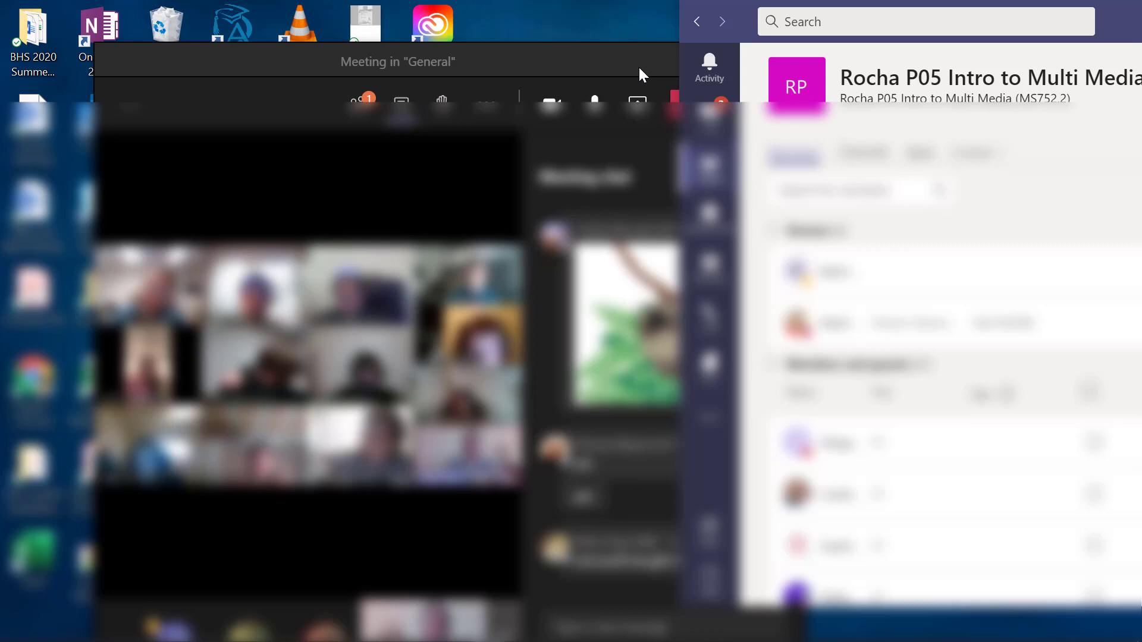
{"action": "left_click_drag", "start_coordinate": [625, 66], "coordinate": [482, 23]}
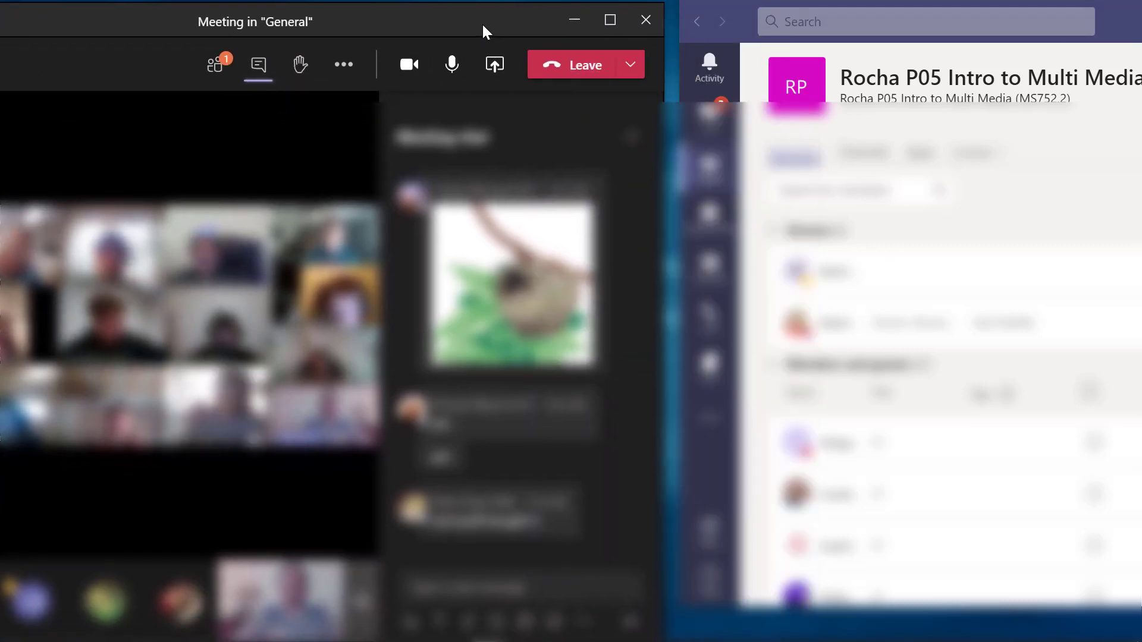
{"action": "left_click", "coordinate": [258, 64]}
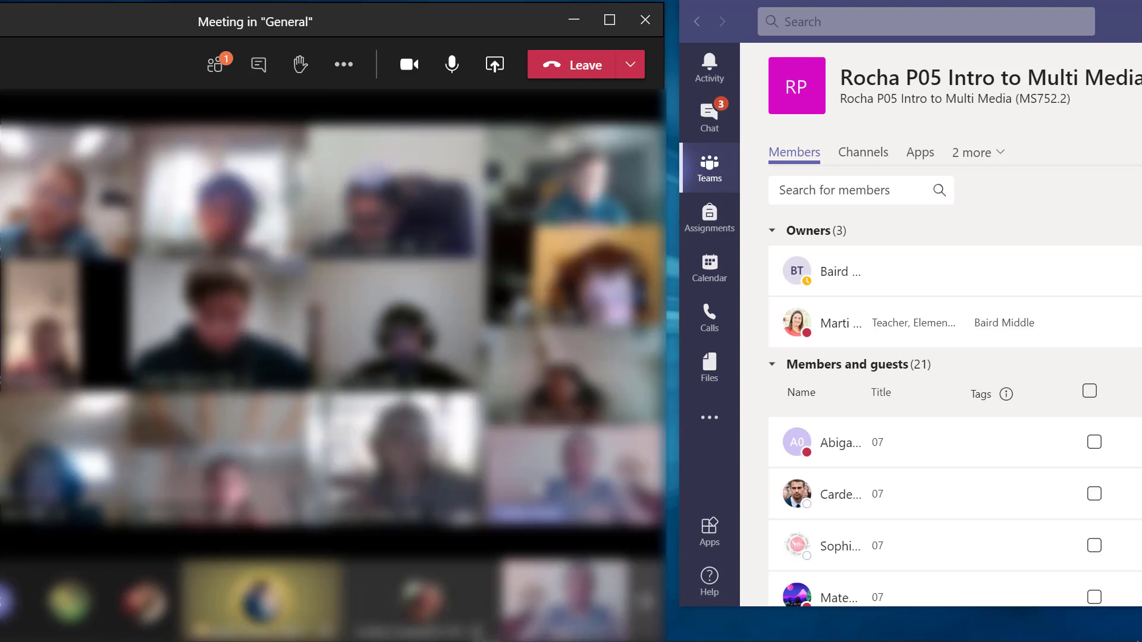
{"action": "left_click", "coordinate": [258, 65]}
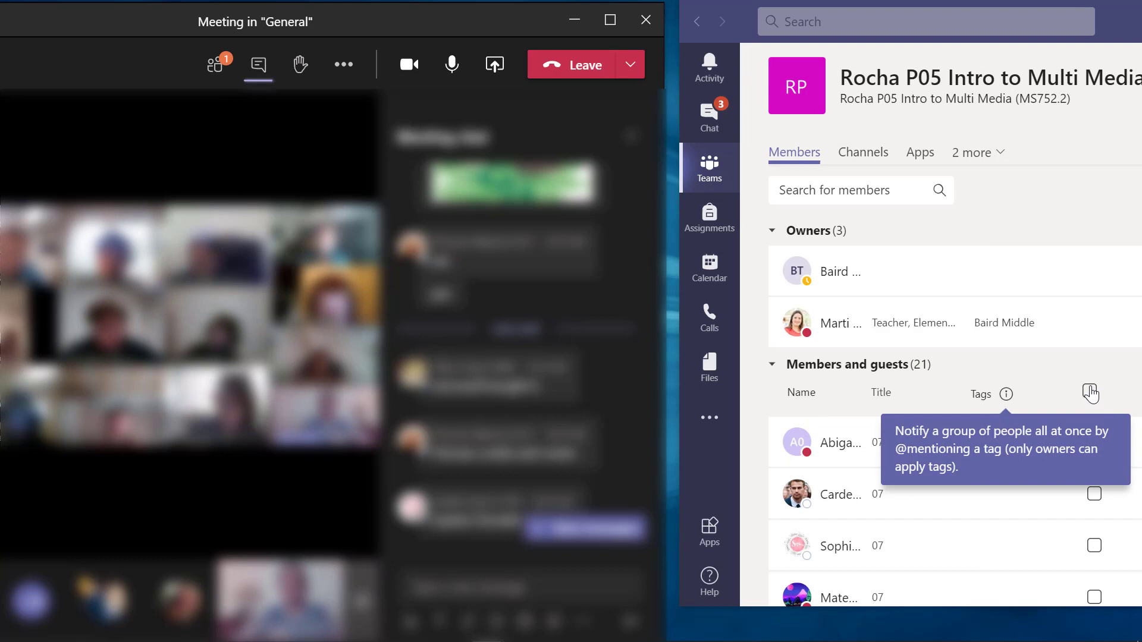
Mute all students in the team's Members and guests list.
{"action": "scroll", "coordinate": [1089, 369], "scroll_direction": "down", "scroll_amount": 2}
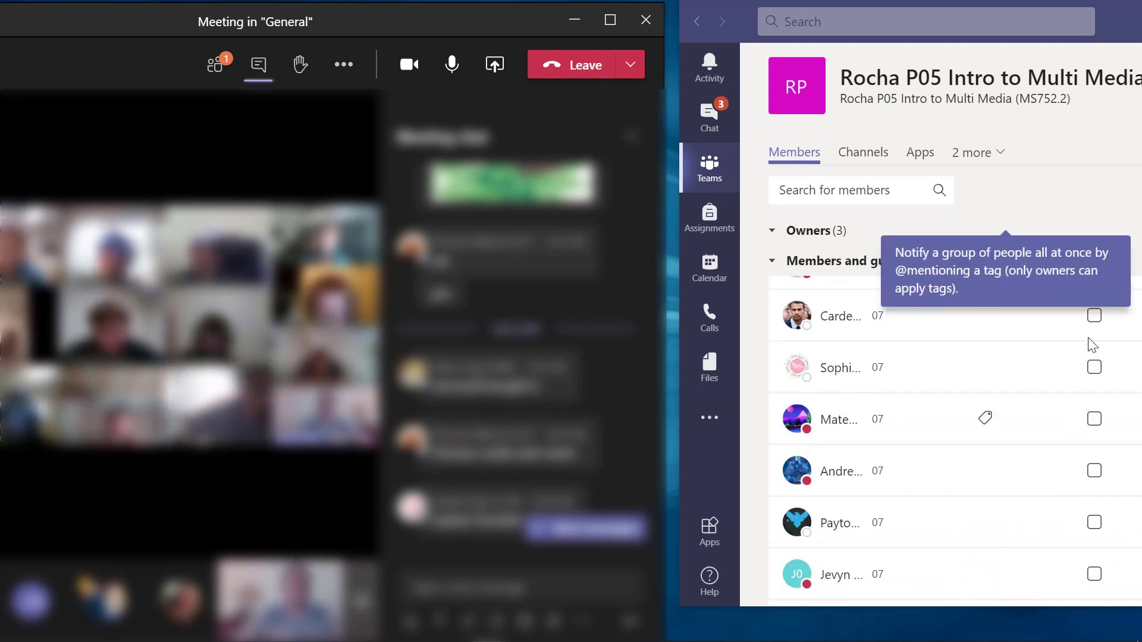
{"action": "scroll", "coordinate": [1090, 333], "scroll_direction": "up", "scroll_amount": 2}
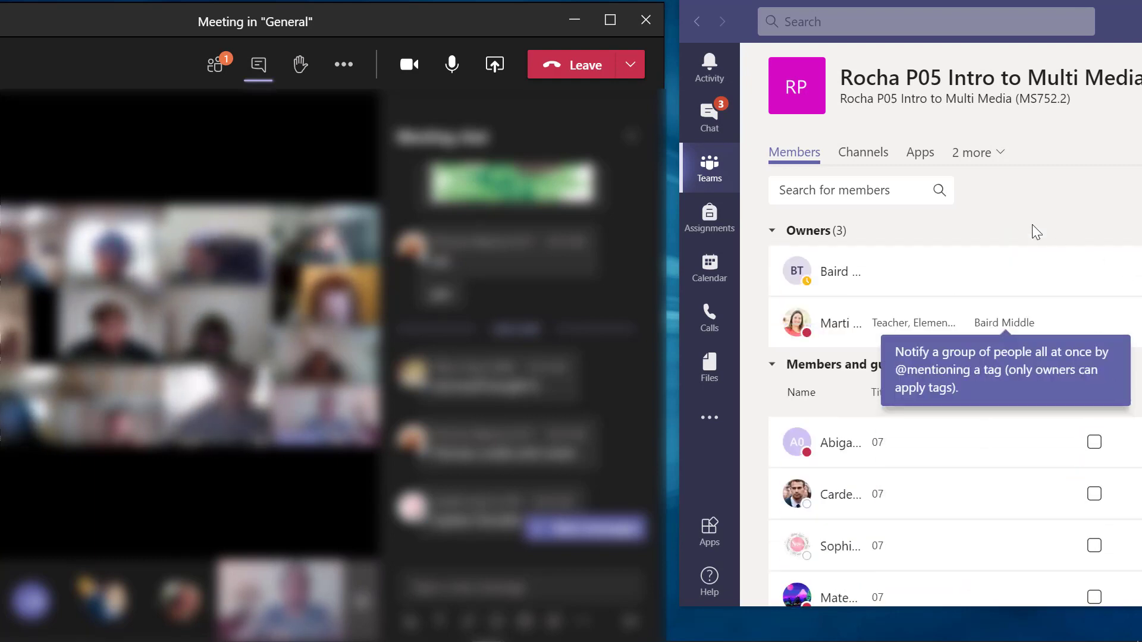
{"action": "scroll", "coordinate": [1033, 225], "scroll_direction": "up", "scroll_amount": 2}
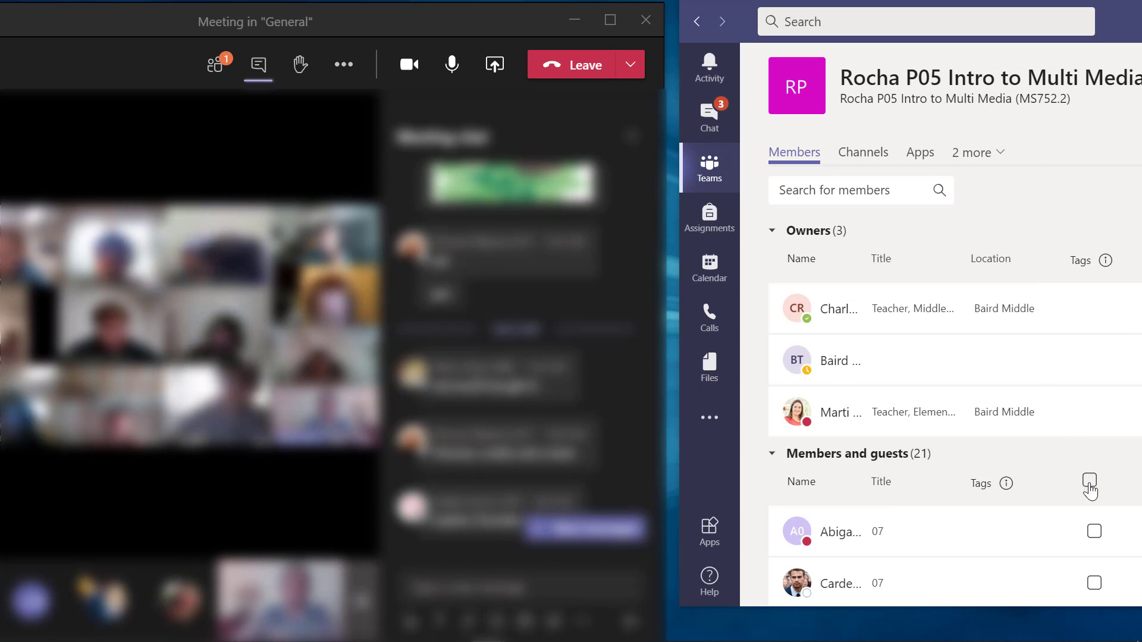
{"action": "scroll", "coordinate": [1090, 490], "scroll_direction": "down", "scroll_amount": 5}
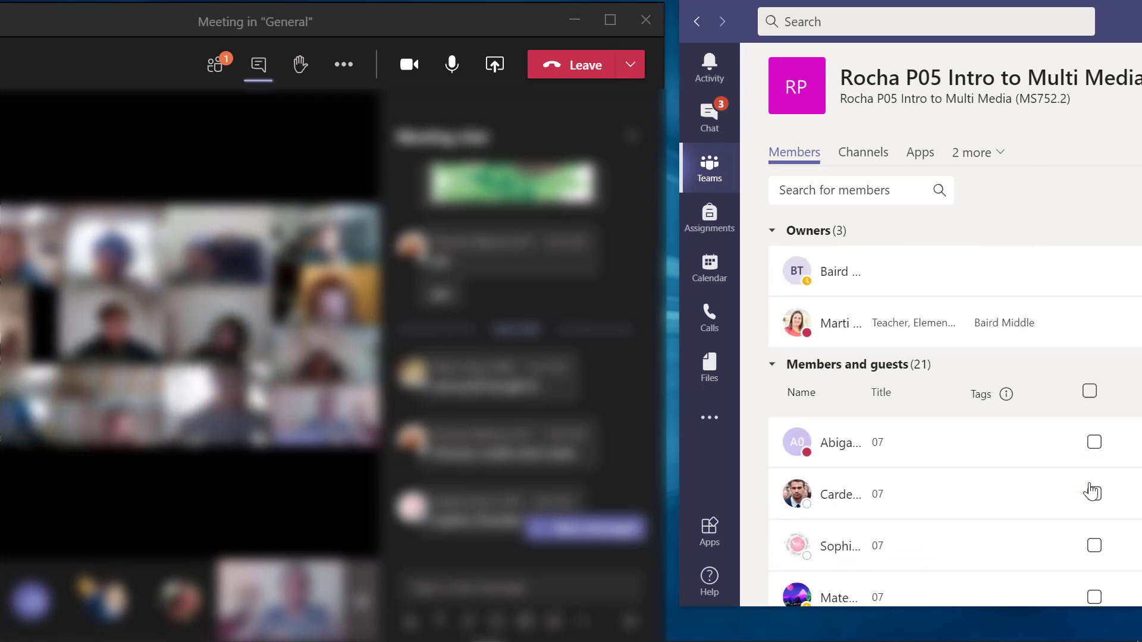
{"action": "scroll", "coordinate": [1090, 491], "scroll_direction": "up", "scroll_amount": 5}
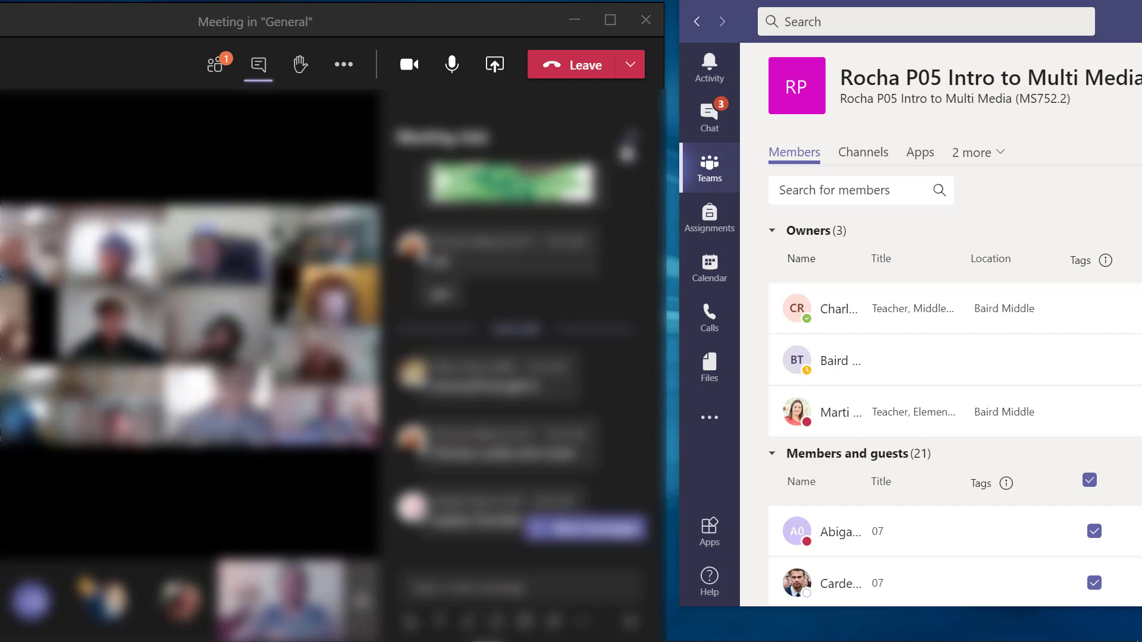
Close the meeting chat and unmute all students in the Members and guests list.
{"action": "left_click", "coordinate": [638, 145]}
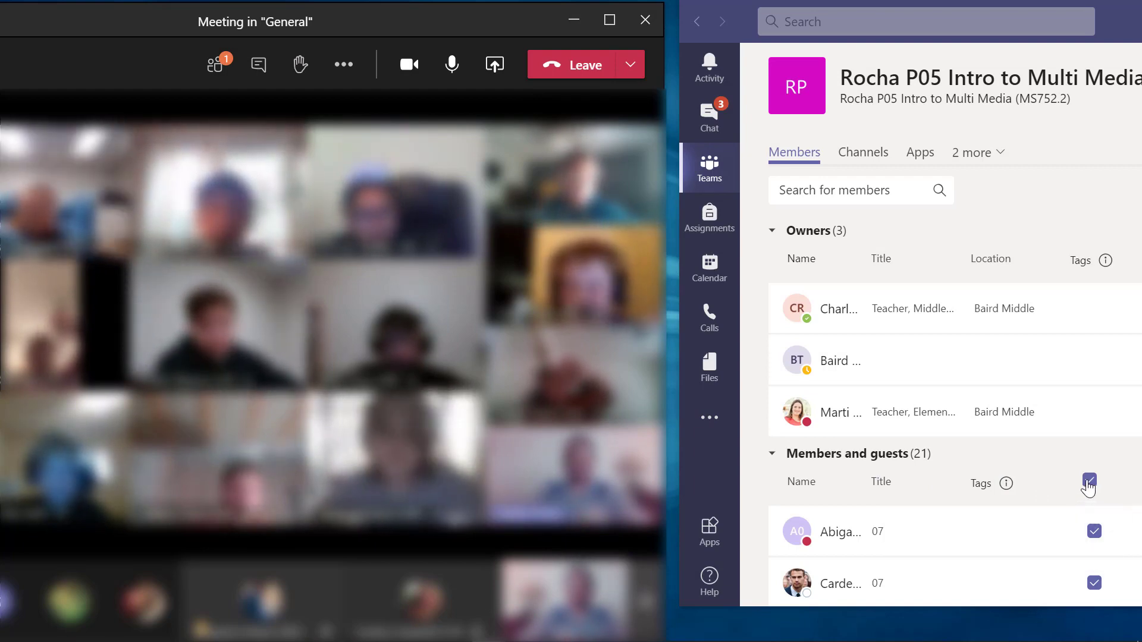
{"action": "left_click", "coordinate": [1089, 482]}
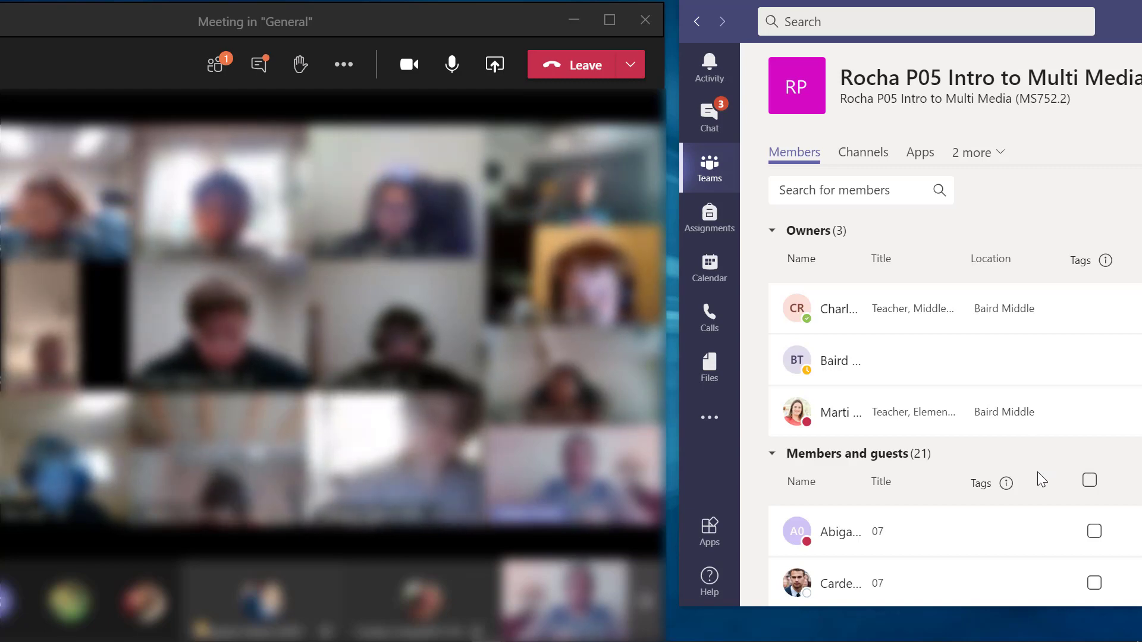
{"action": "mouse_move", "coordinate": [773, 630]}
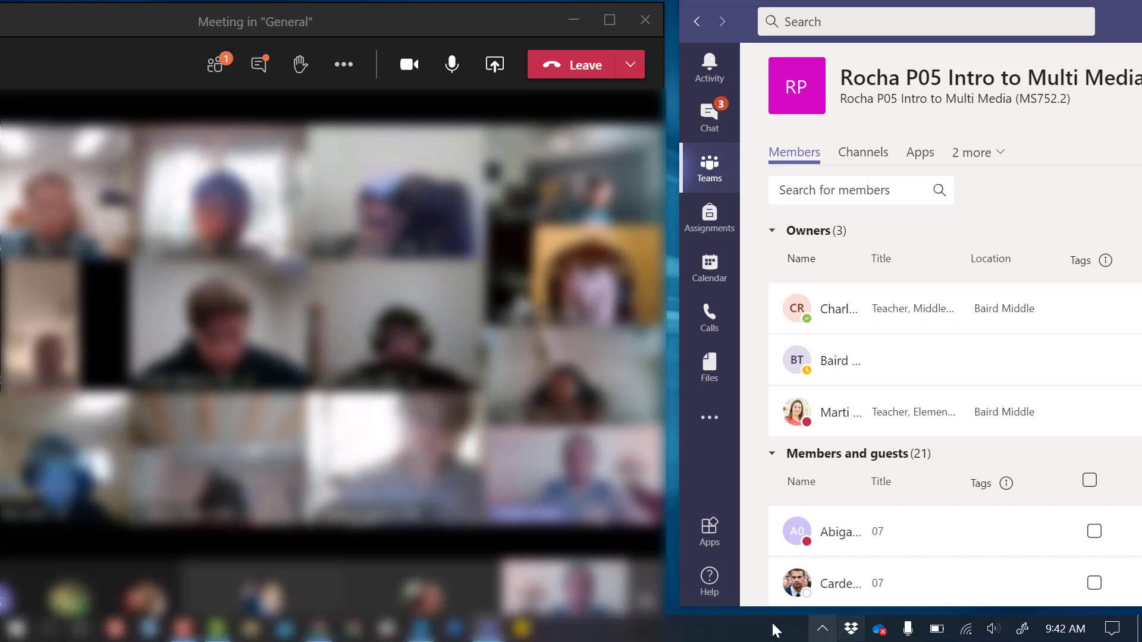
{"action": "mouse_move", "coordinate": [191, 640]}
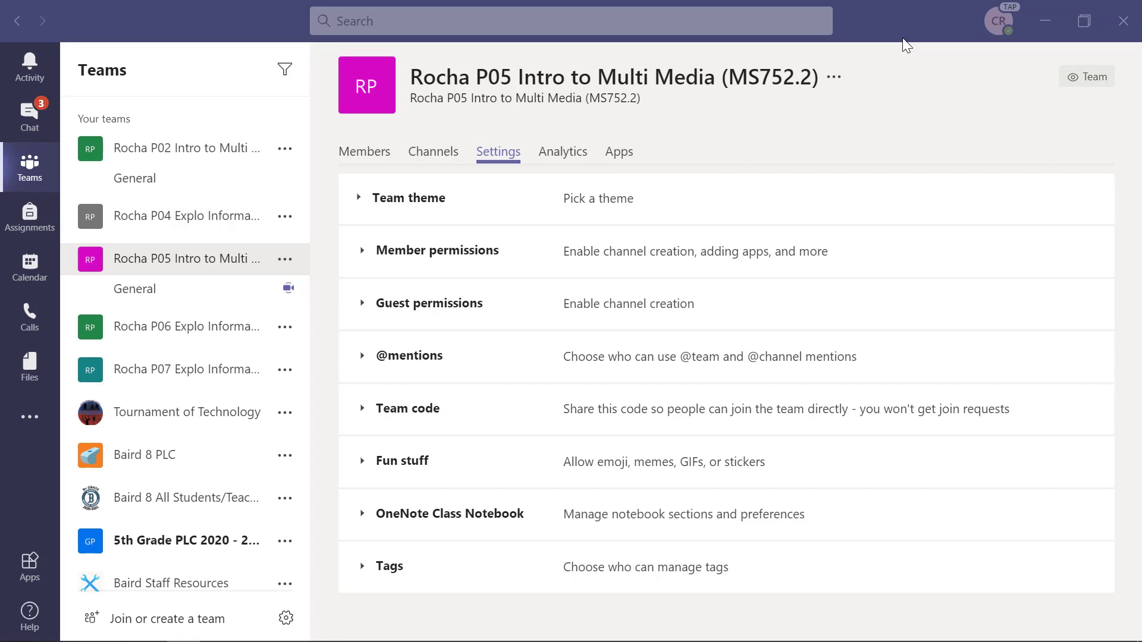
Expand the Fun stuff options in the P05 Intro to Multi Media team's settings and dock the window beside the meeting.
{"action": "left_click", "coordinate": [286, 260]}
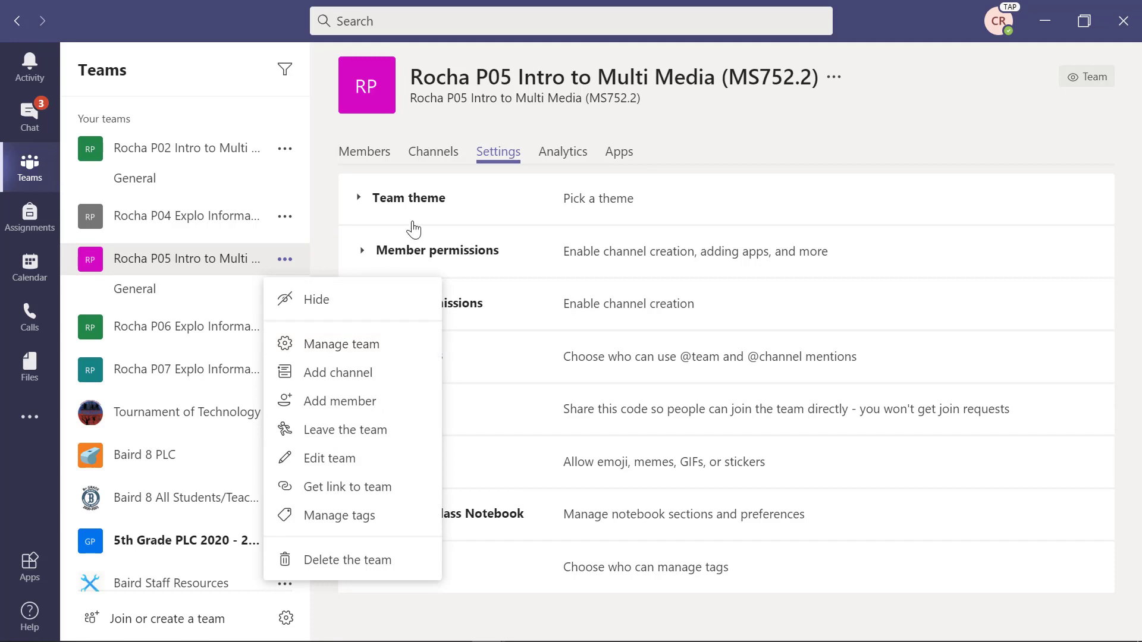
{"action": "left_click", "coordinate": [333, 345]}
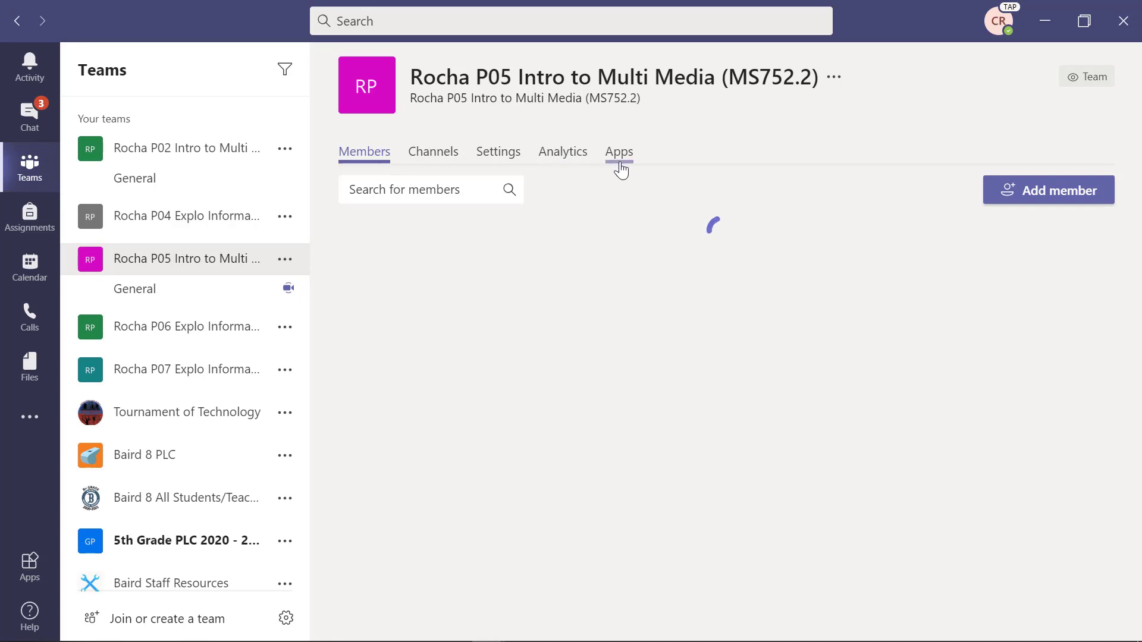
{"action": "left_click", "coordinate": [499, 154]}
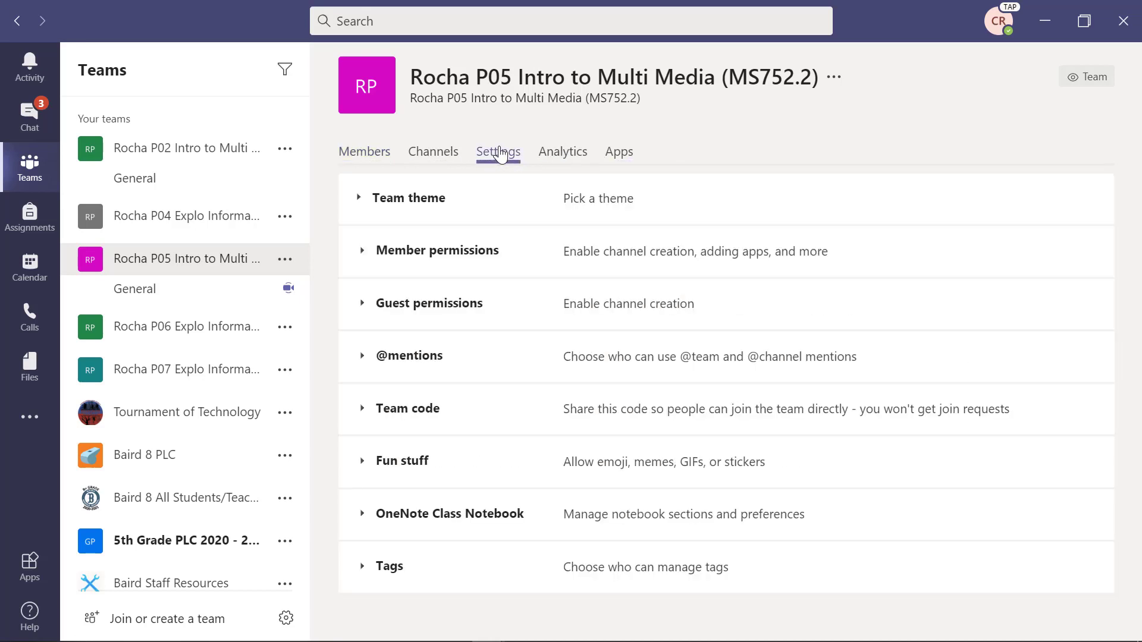
{"action": "left_click", "coordinate": [363, 464]}
{"action": "scroll", "coordinate": [827, 506], "scroll_direction": "down", "scroll_amount": 1}
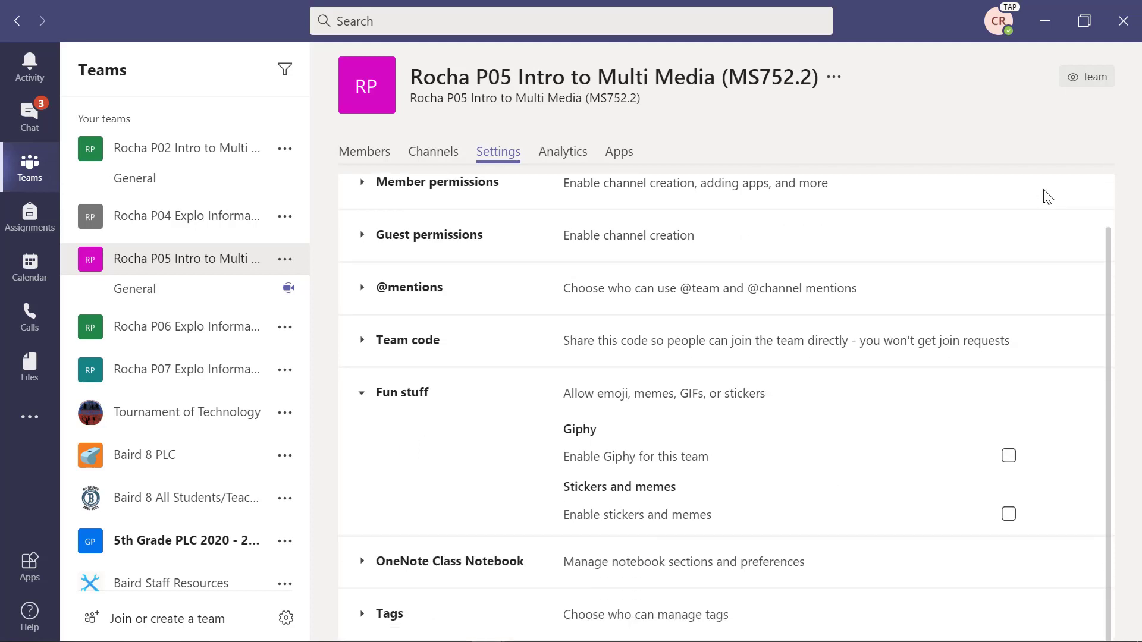
{"action": "key", "text": "super+Right"}
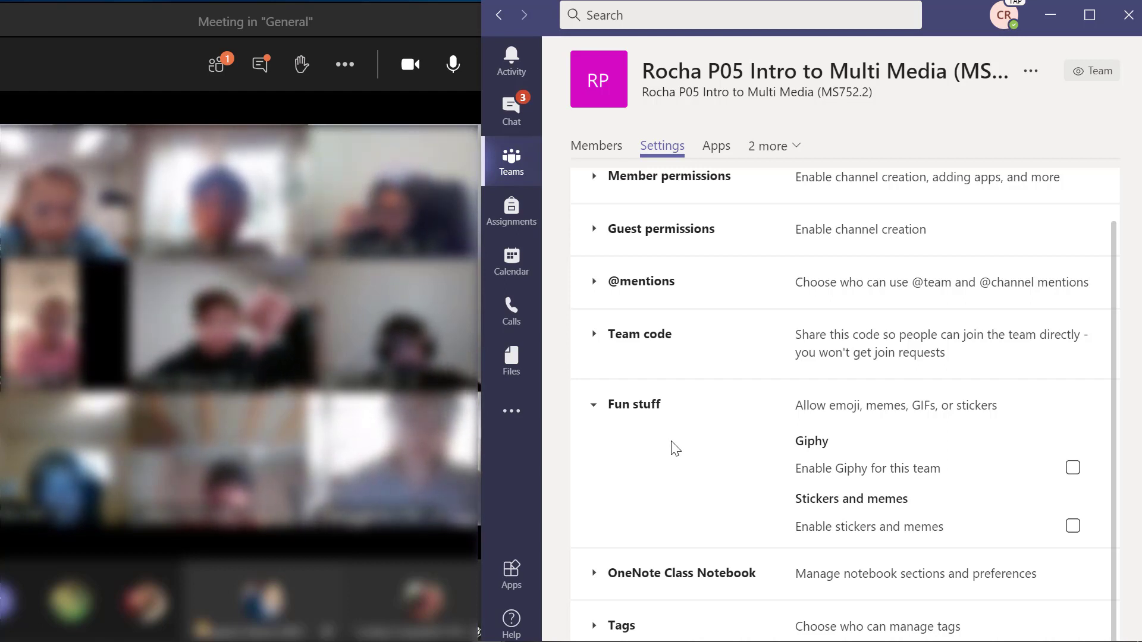
Enable Giphy, stickers and memes, and meme uploads for the team, keeping the inappropriate content filter at Strict.
{"action": "scroll", "coordinate": [1048, 454], "scroll_direction": "down", "scroll_amount": 1}
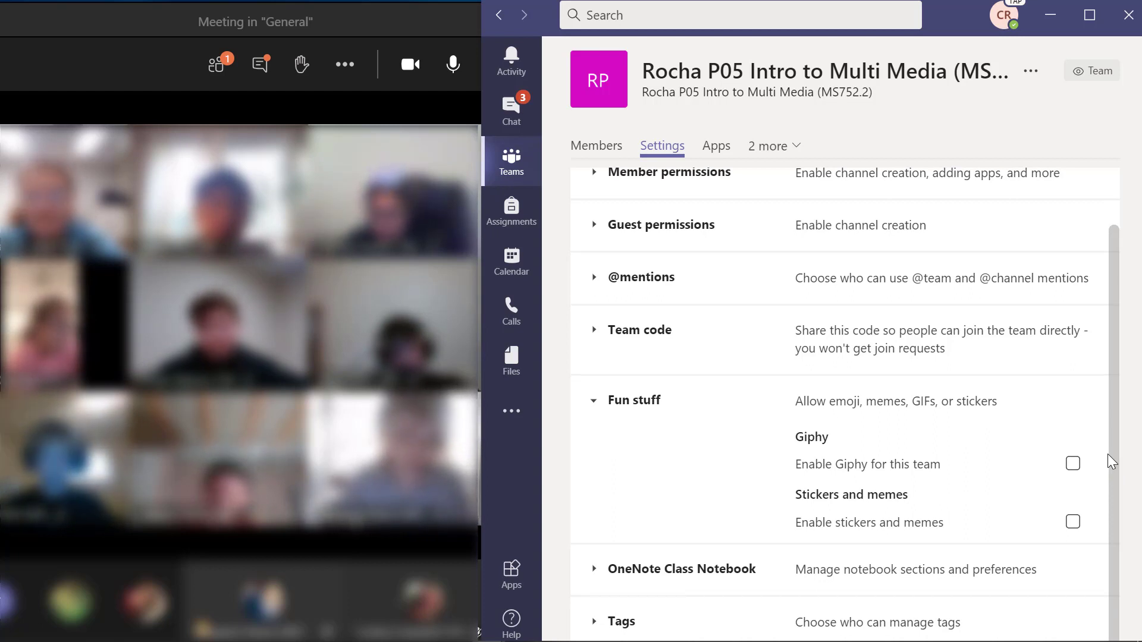
{"action": "left_click", "coordinate": [1073, 465]}
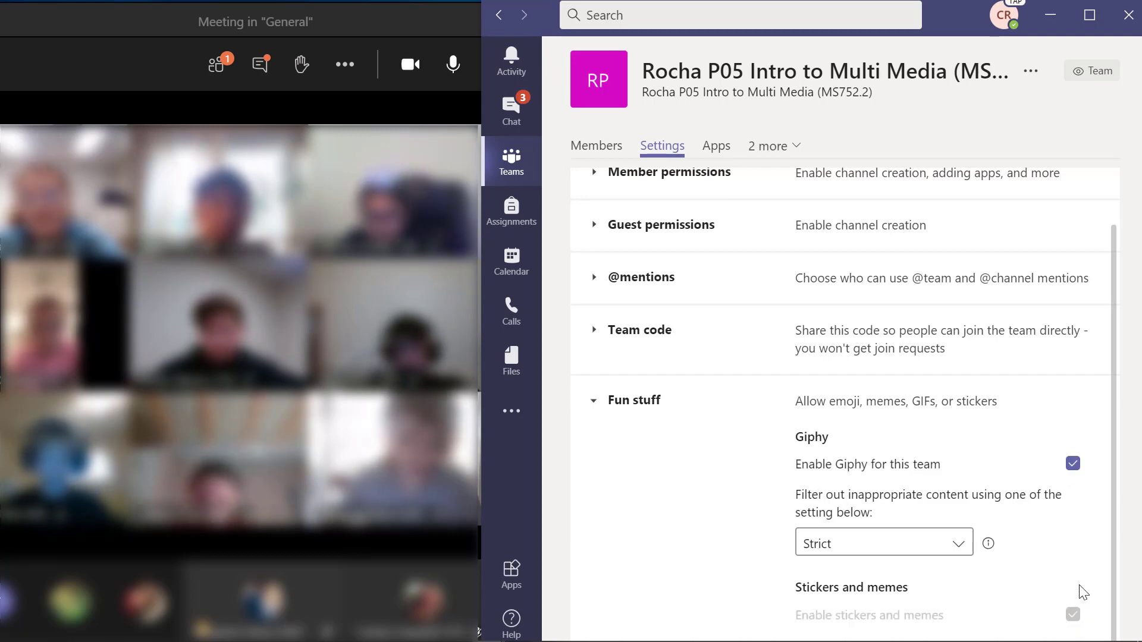
{"action": "scroll", "coordinate": [1083, 592], "scroll_direction": "down", "scroll_amount": 3}
{"action": "scroll", "coordinate": [1079, 590], "scroll_direction": "down", "scroll_amount": 2}
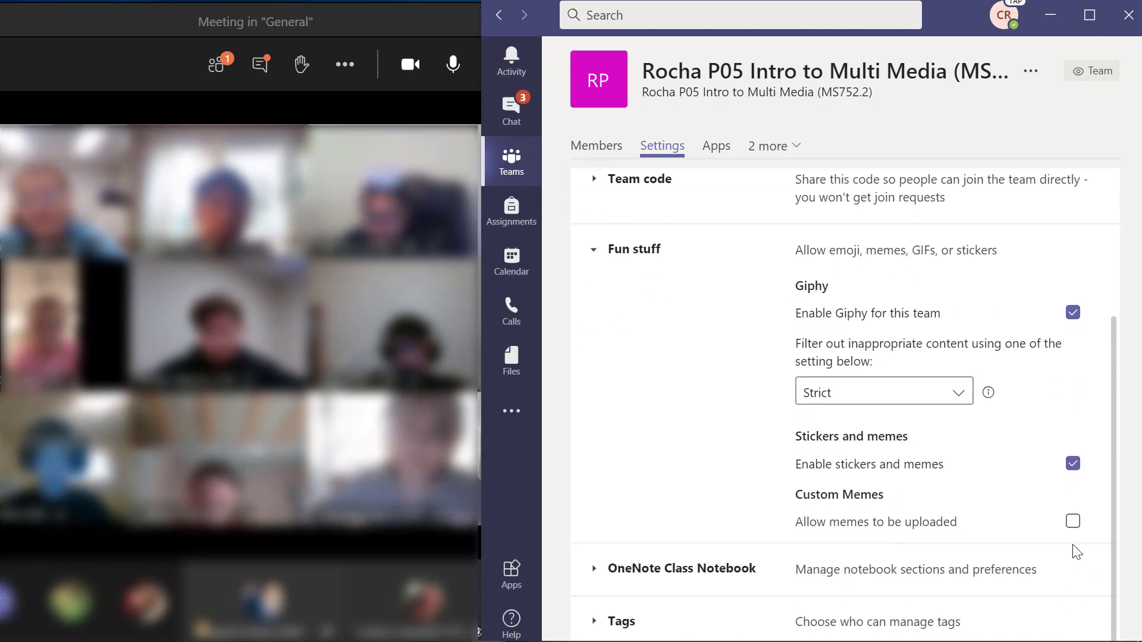
{"action": "left_click", "coordinate": [1069, 525]}
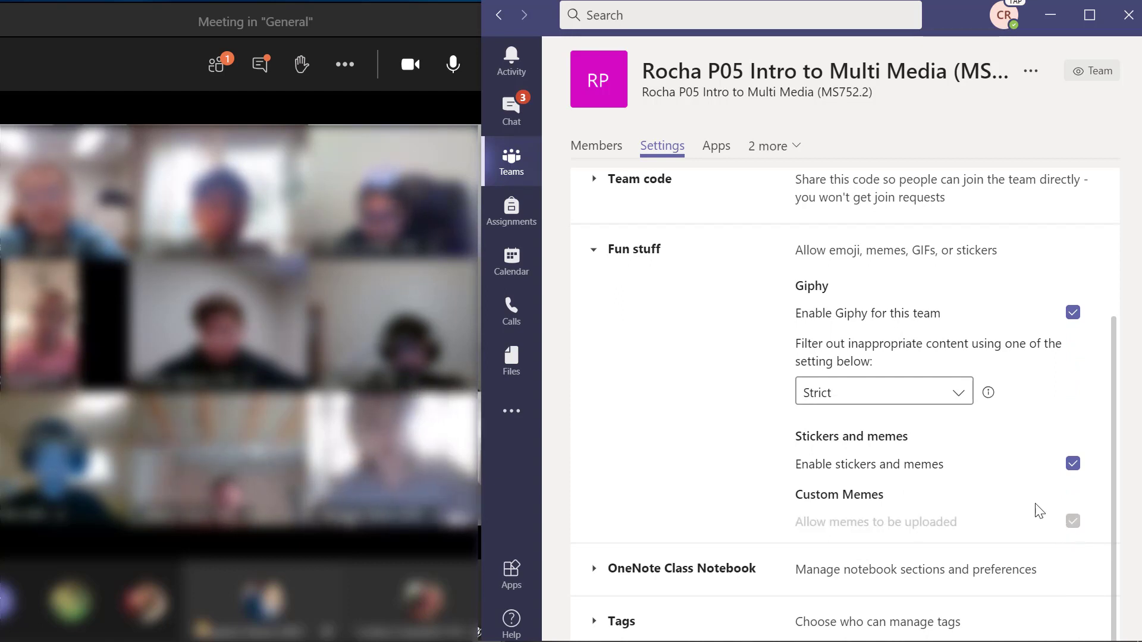
{"action": "left_click", "coordinate": [959, 395]}
{"action": "left_click", "coordinate": [960, 401]}
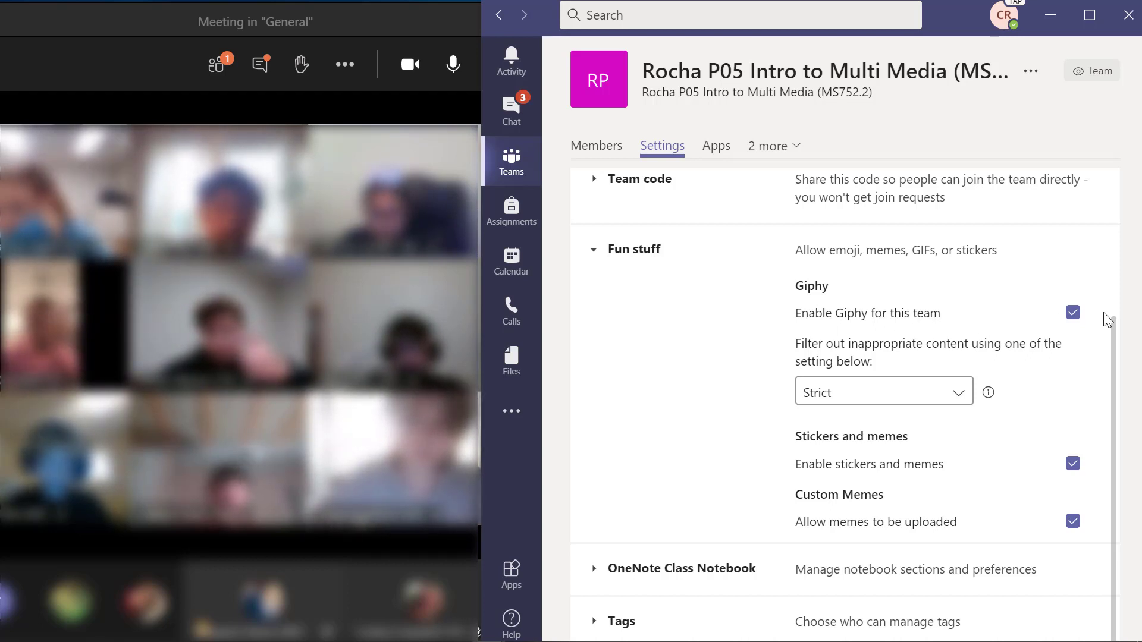
Disable Giphy as well as stickers and memes in the team's Fun stuff settings.
{"action": "left_click", "coordinate": [1073, 319]}
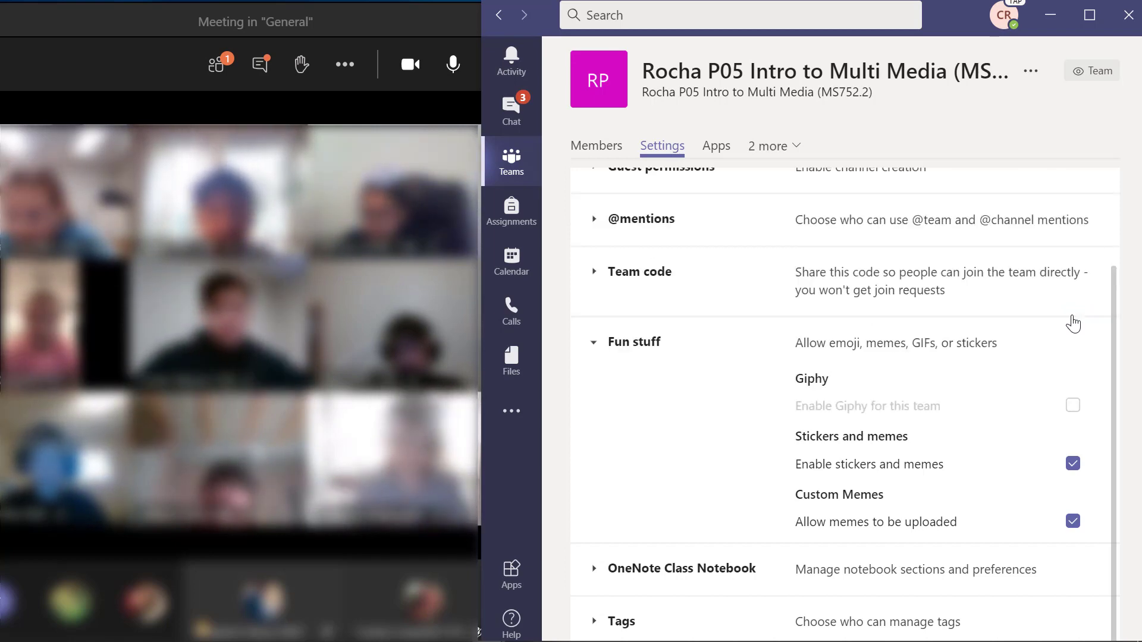
{"action": "left_click", "coordinate": [1072, 469]}
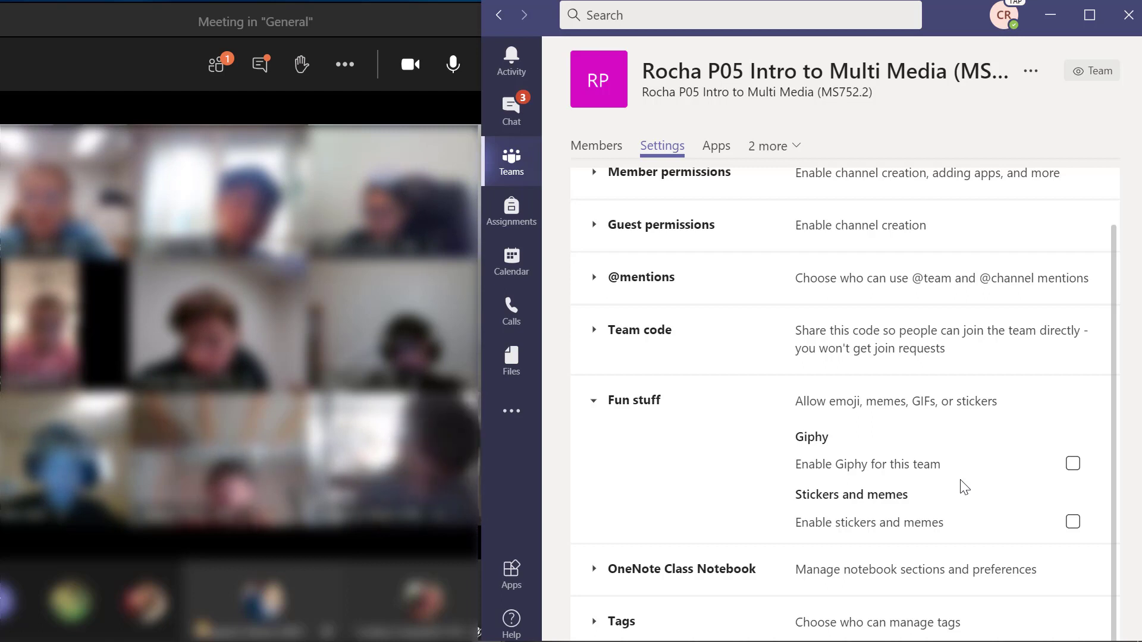
{"action": "mouse_move", "coordinate": [752, 639]}
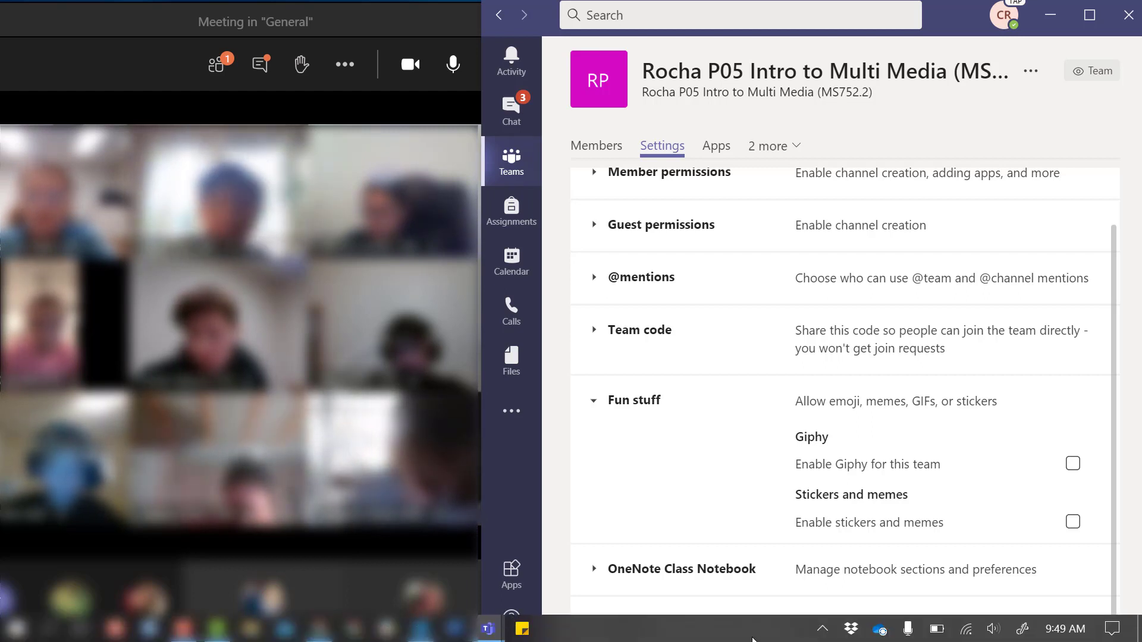